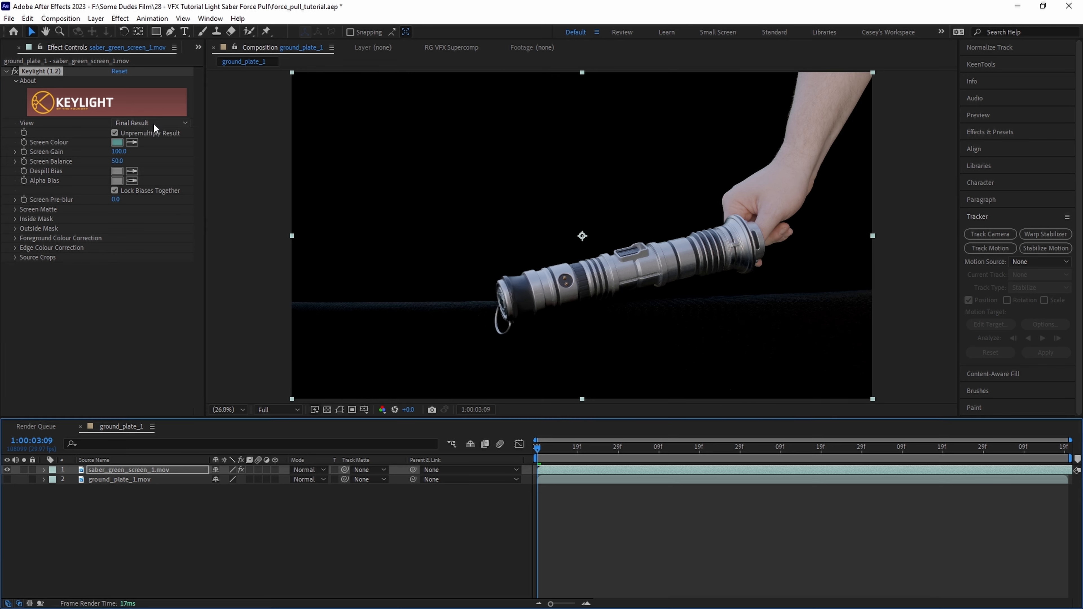
- Adjust the clipping in Keylight's Screen Matte settings on the green-screen saber layer and switch the effect's output view
left_click(154, 185)
scroll(602, 341, "up", 2)
left_click(16, 209)
left_click_drag(116, 218, 55, 226)
left_click(150, 123)
left_click(154, 248)
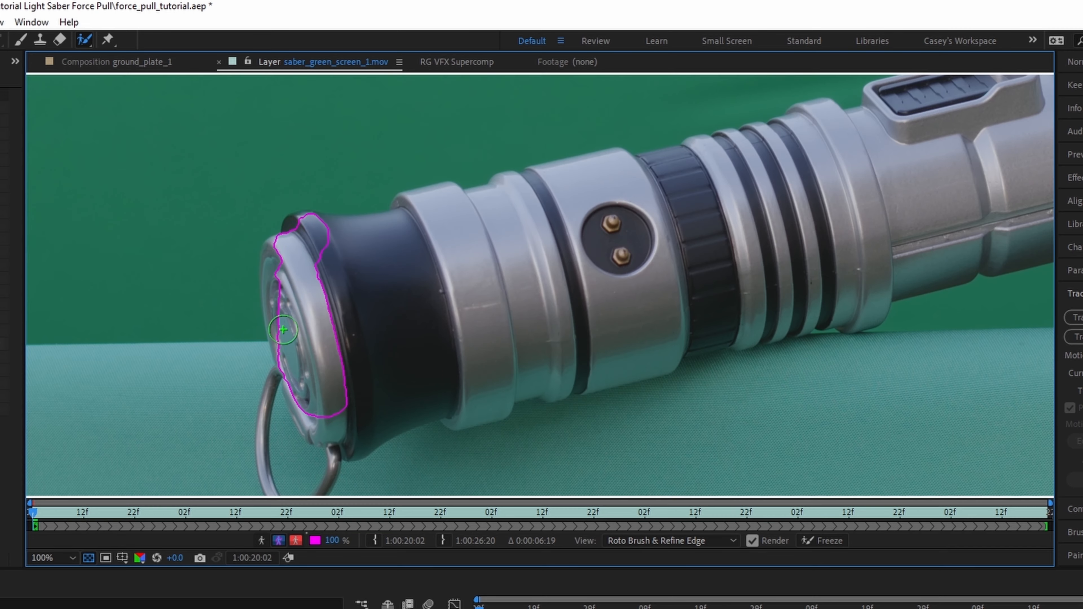
- Paint Roto Brush foreground strokes along the lightsaber hilt in saber_green_screen_1.mov to select it
left_click_drag(402, 173, 689, 133)
left_click(403, 166)
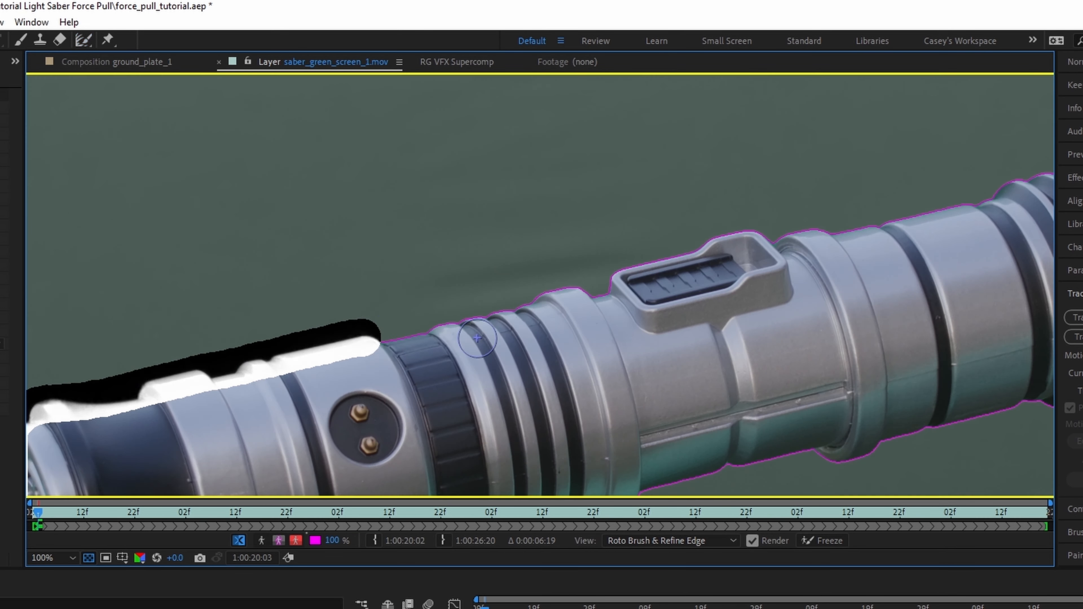
- Trace the lightsaber hilt's outline with Refine Edge strokes, including the edge by the hand, and freeze the roto result
left_click_drag(358, 332, 967, 201)
left_click_drag(485, 258, 594, 237)
left_click_drag(653, 135, 628, 351)
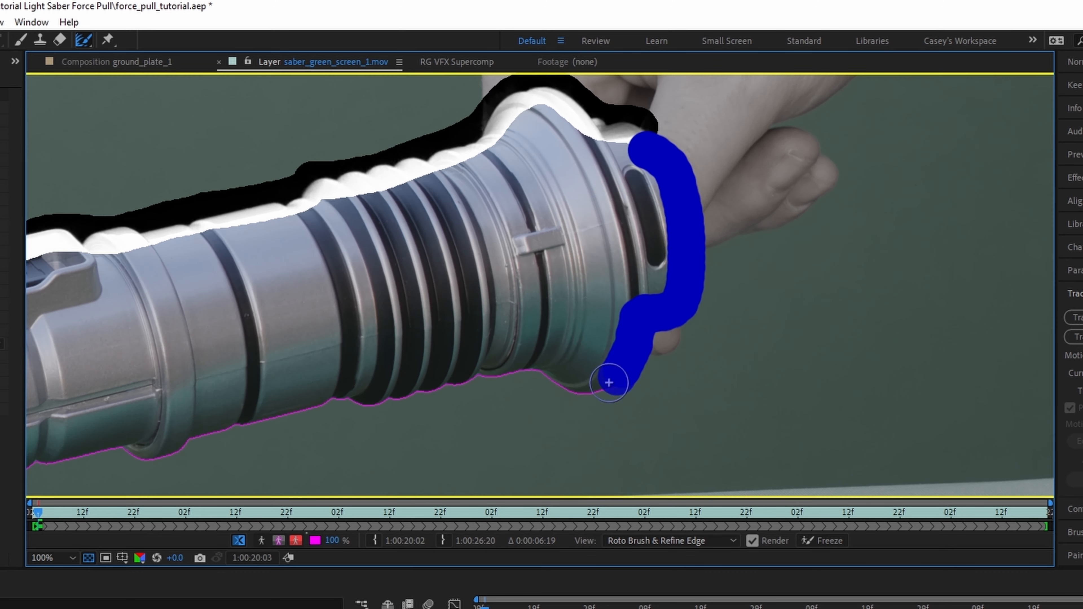
left_click_drag(866, 234, 290, 370)
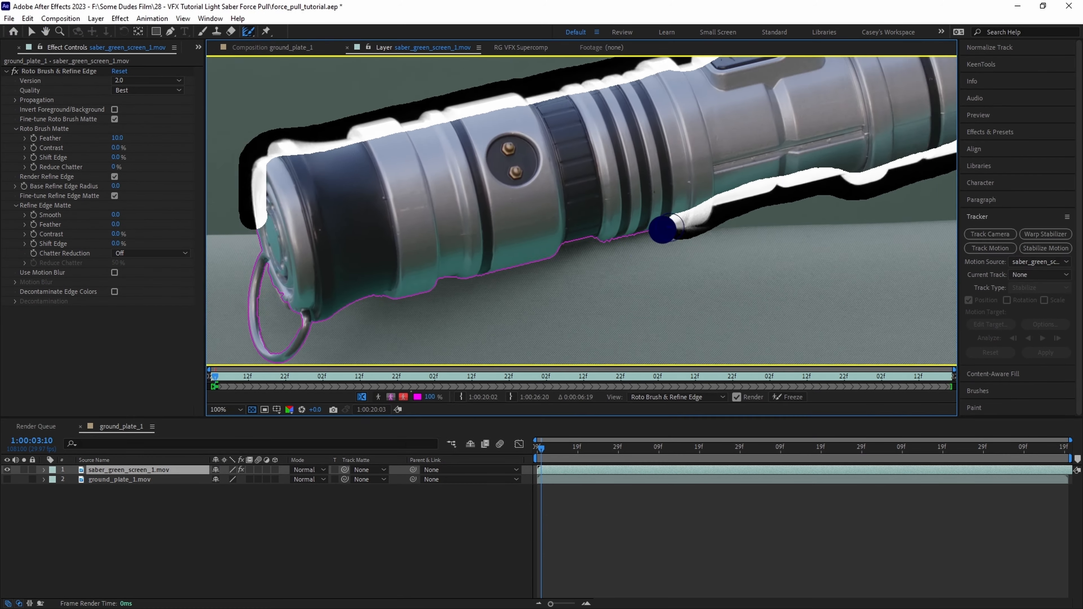
left_click(796, 396)
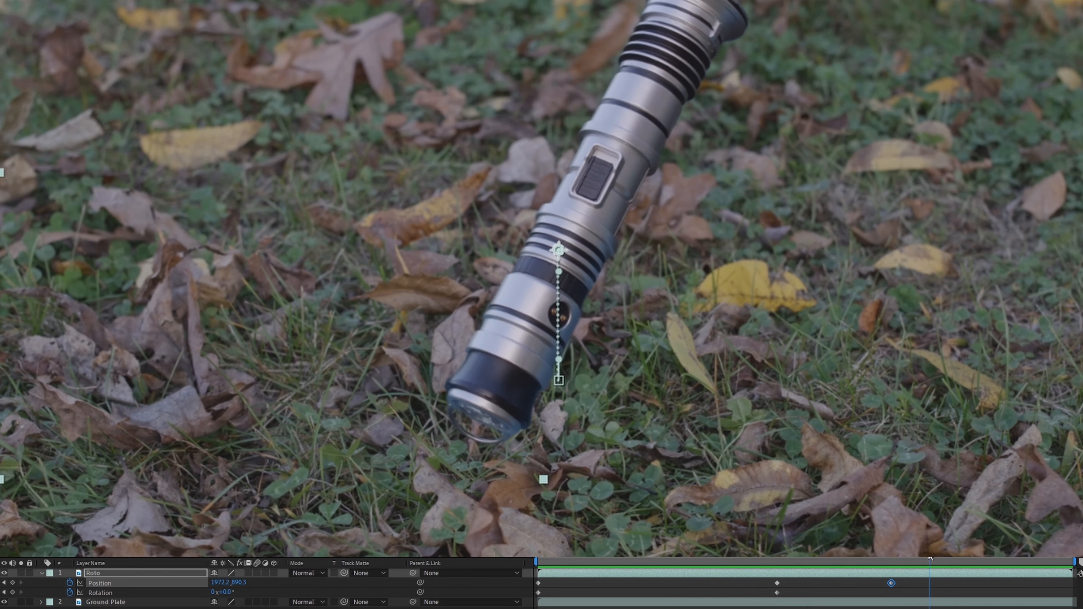
- Keyframe the Roto layer's Position and Rotation so the saber turns and flies out of the frame
left_click(12, 583)
left_click_drag(931, 558, 1006, 558)
left_click(13, 593)
left_click_drag(646, 238, 1082, 237)
left_click_drag(1006, 558, 967, 558)
left_click_drag(226, 593, 188, 592)
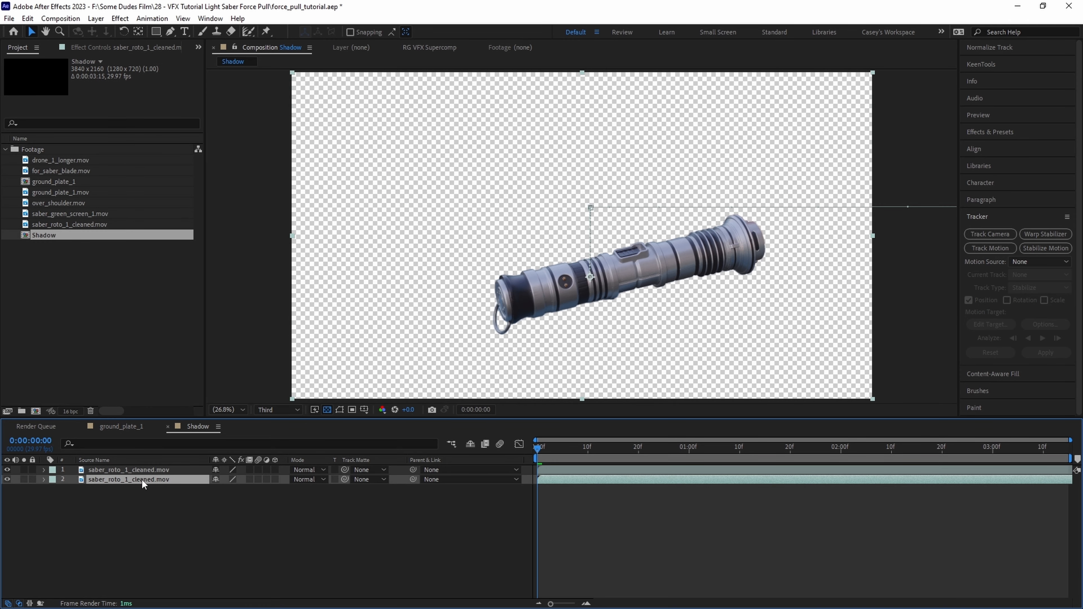
- Flip the lower saber_roto_1_cleaned.mov layer in the Shadow comp vertically and set its Y position to 1441.5
right_click(143, 482)
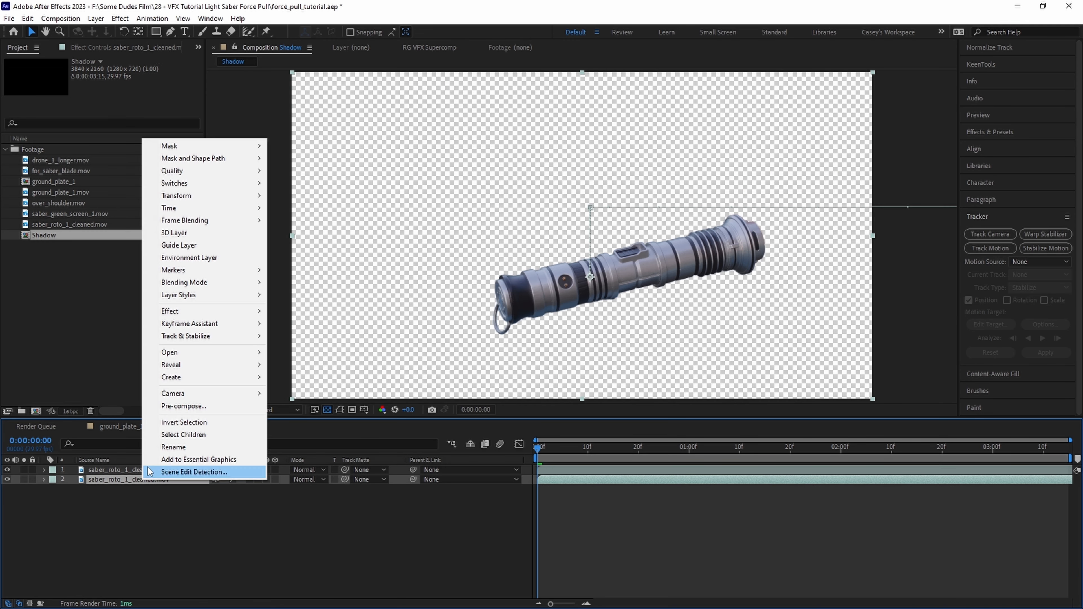
mouse_move(211, 200)
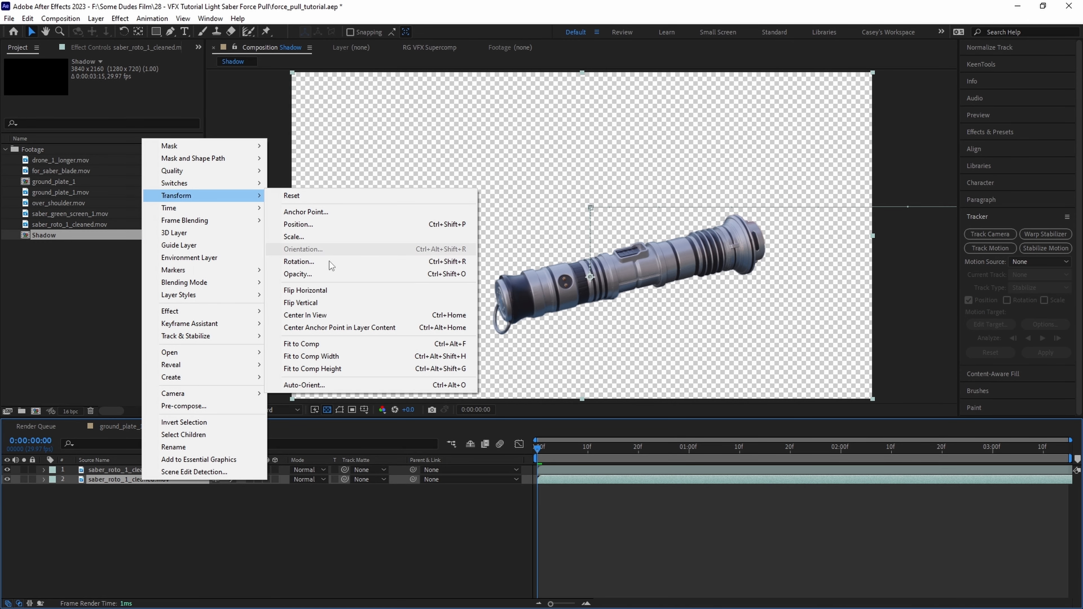
left_click(321, 306)
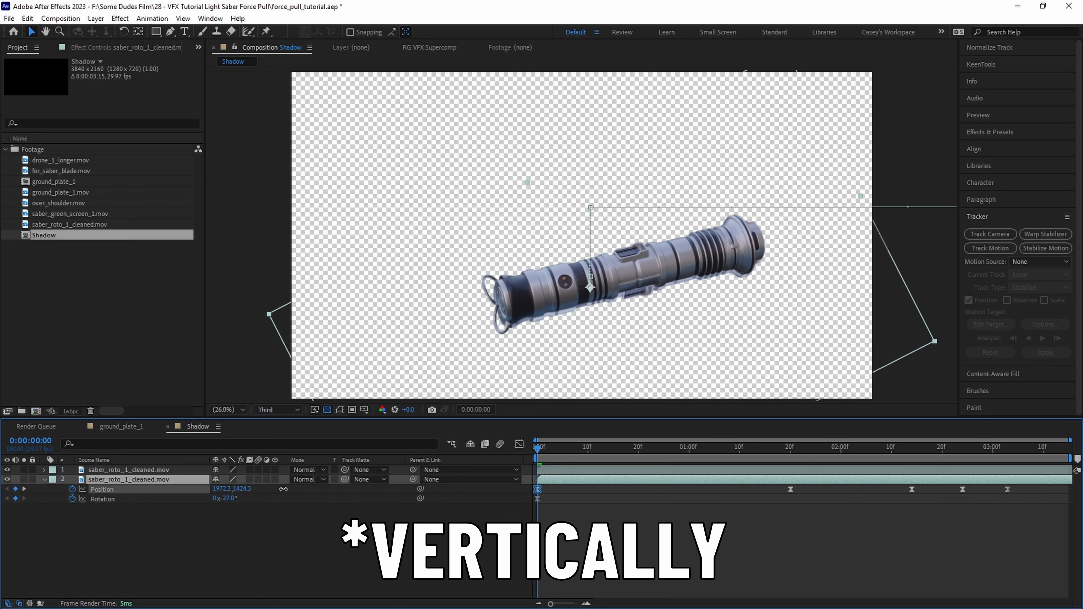
left_click_drag(298, 490, 292, 489)
left_click(244, 537)
- Create a 3840 x 2160 px dark gray solid and use the flipped saber layer as its track matte
key("ctrl+y")
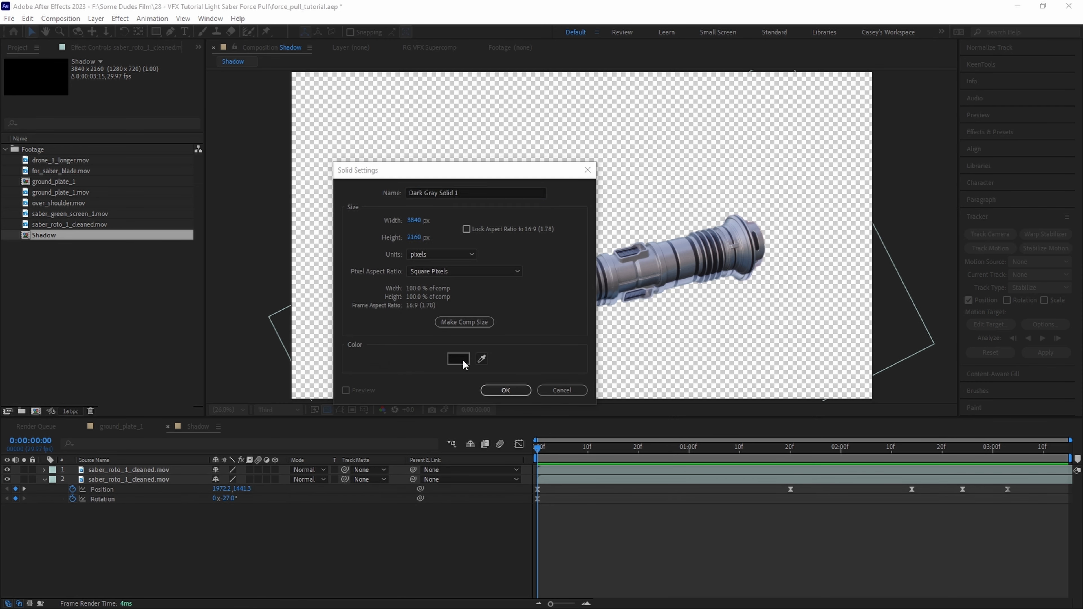
left_click(462, 362)
left_click(928, 220)
key("Return")
left_click(373, 470)
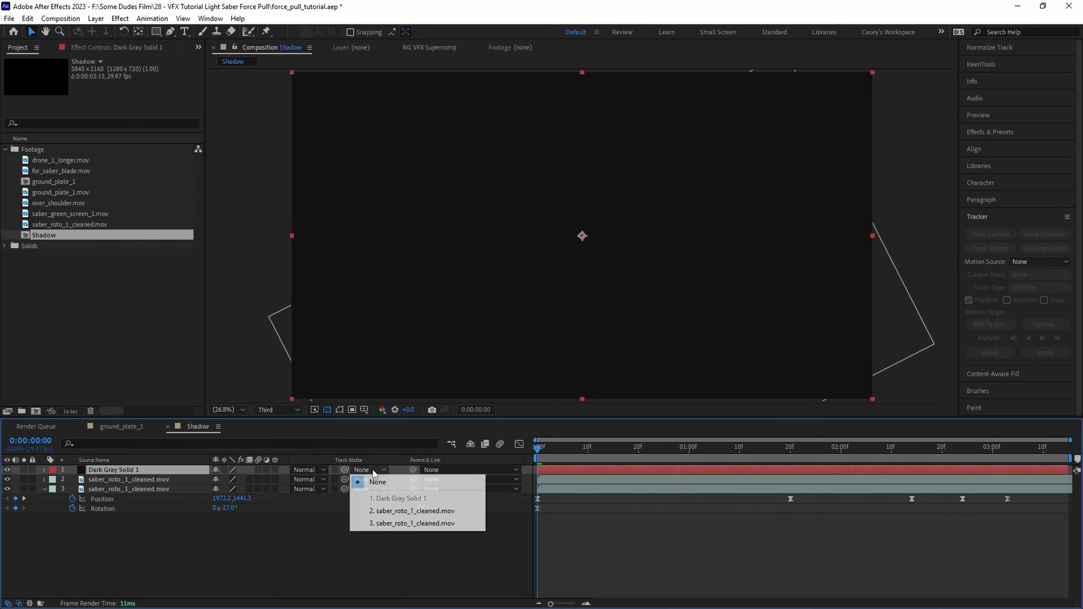
left_click(399, 524)
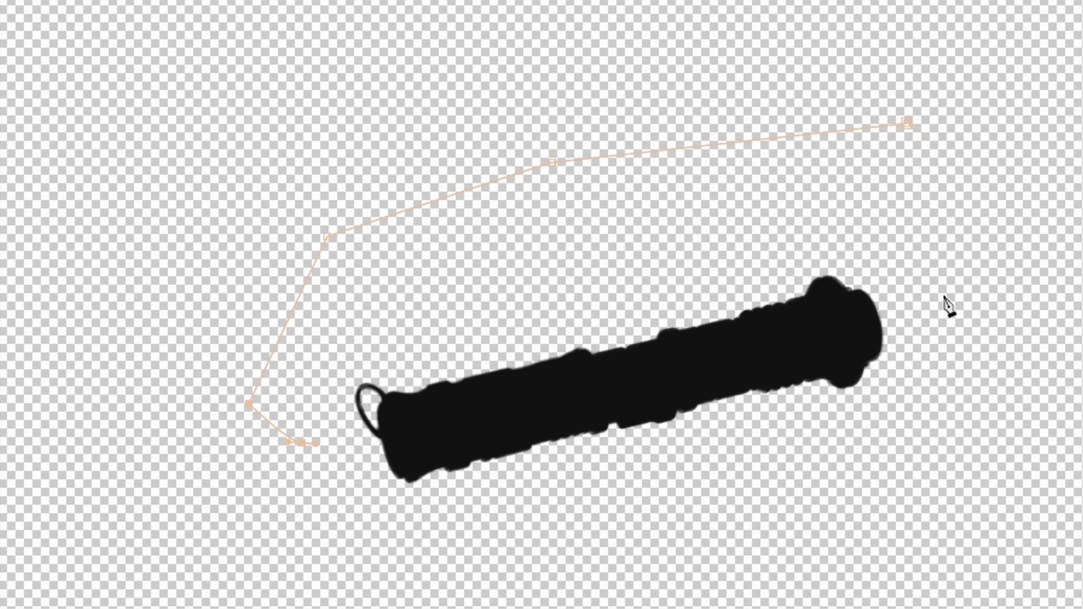
- Close the mask path around the dark saber silhouette with a softer feather and play back the saber animation
left_click(1026, 172)
left_click(910, 124)
left_click_drag(230, 576, 357, 571)
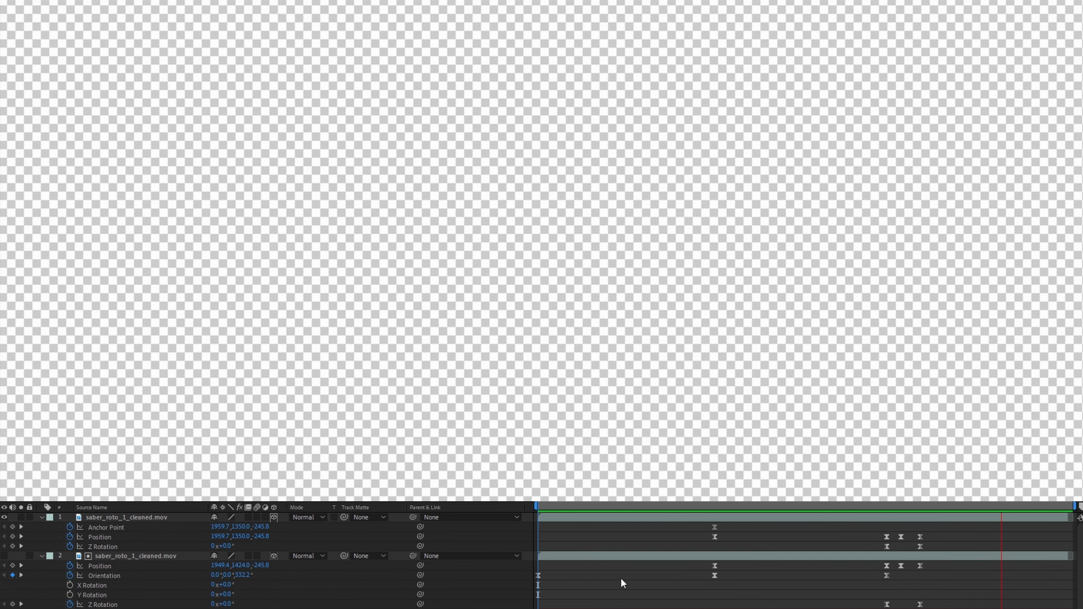
key("space")
left_click(715, 499)
key("space")
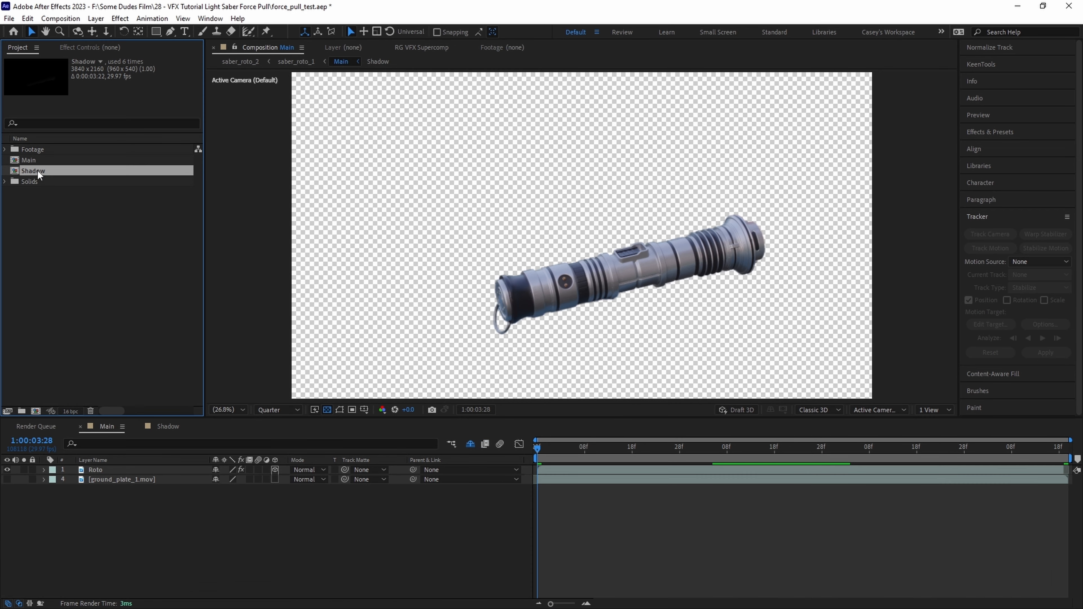
- Place the Shadow comp between the Roto and ground plate layers in Main and make ground_plate_1.mov visible
left_click_drag(122, 483, 122, 483)
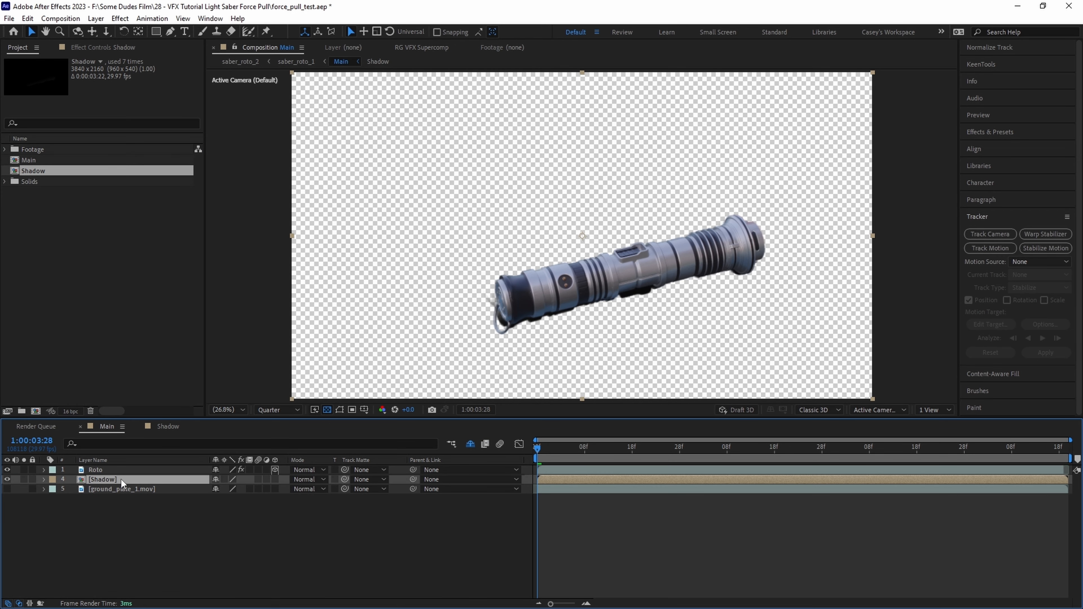
left_click(8, 490)
- Apply CC Vector Blur to the Shadow layer and set its Type to Direction Fading
left_click(103, 48)
key("ctrl+space")
type("cc vec")
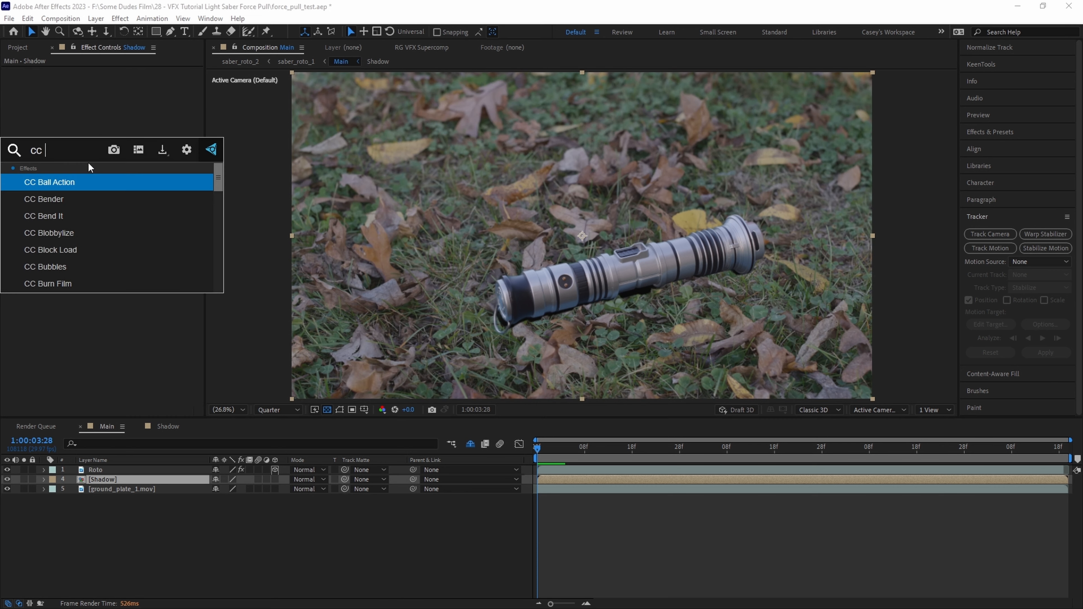
key("Return")
left_click(138, 81)
left_click(152, 145)
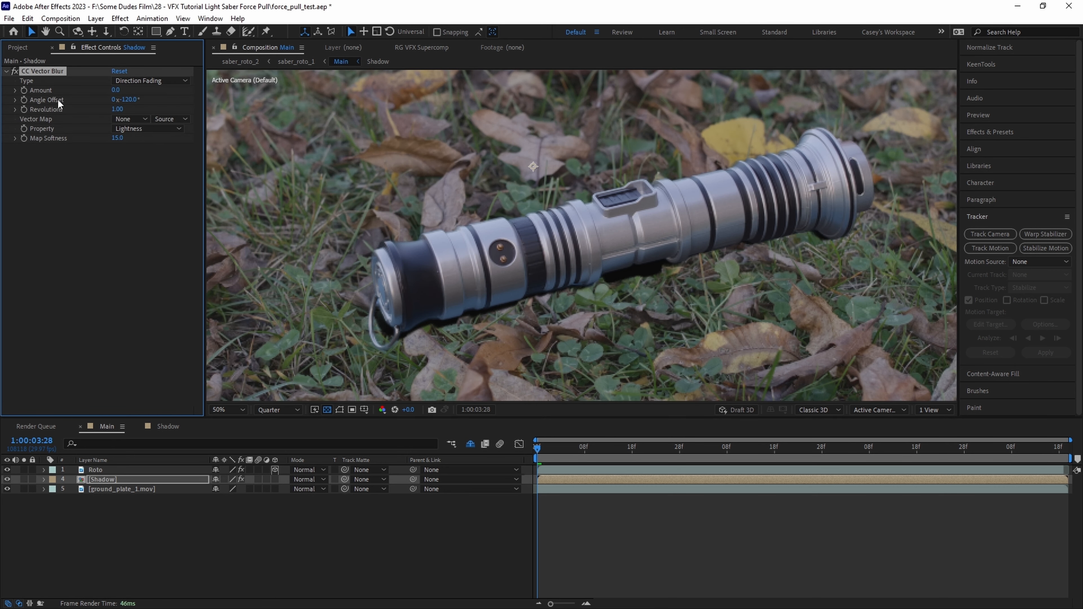
- Set the blur's Vector Map to ground_plate_1.mov and its Amount to 306, checking the shadow alone and without the saber
left_click(131, 119)
left_click(158, 199)
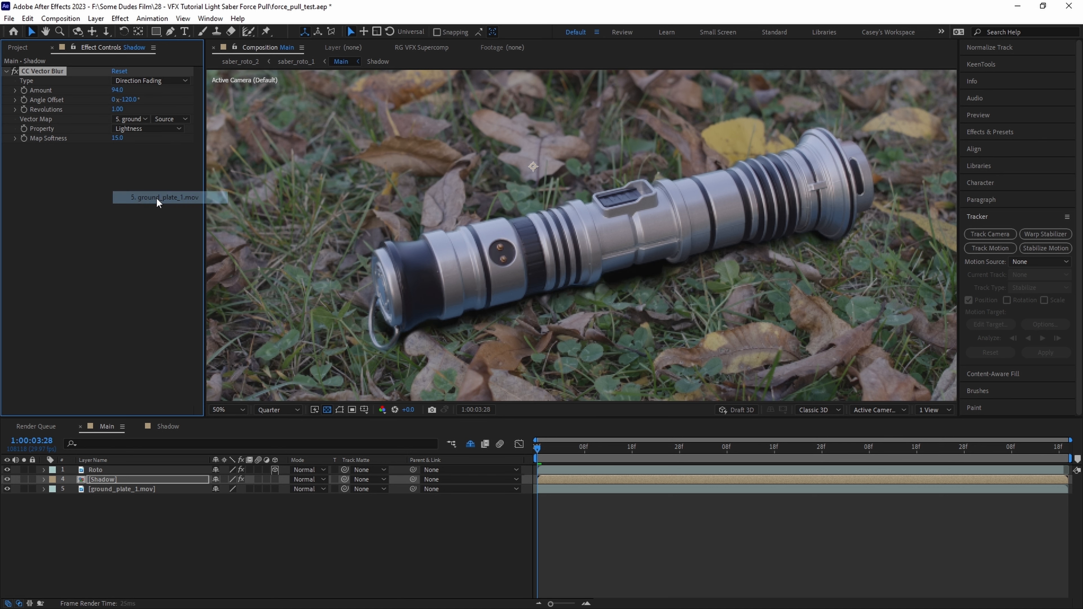
left_click_drag(118, 90, 197, 90)
left_click(24, 480)
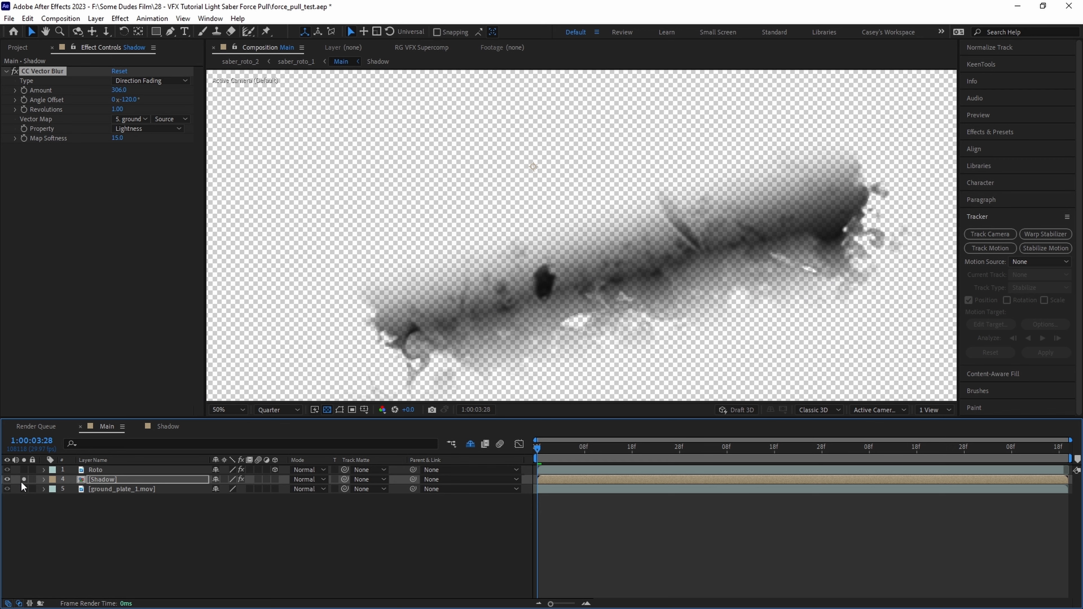
left_click(24, 480)
left_click(7, 469)
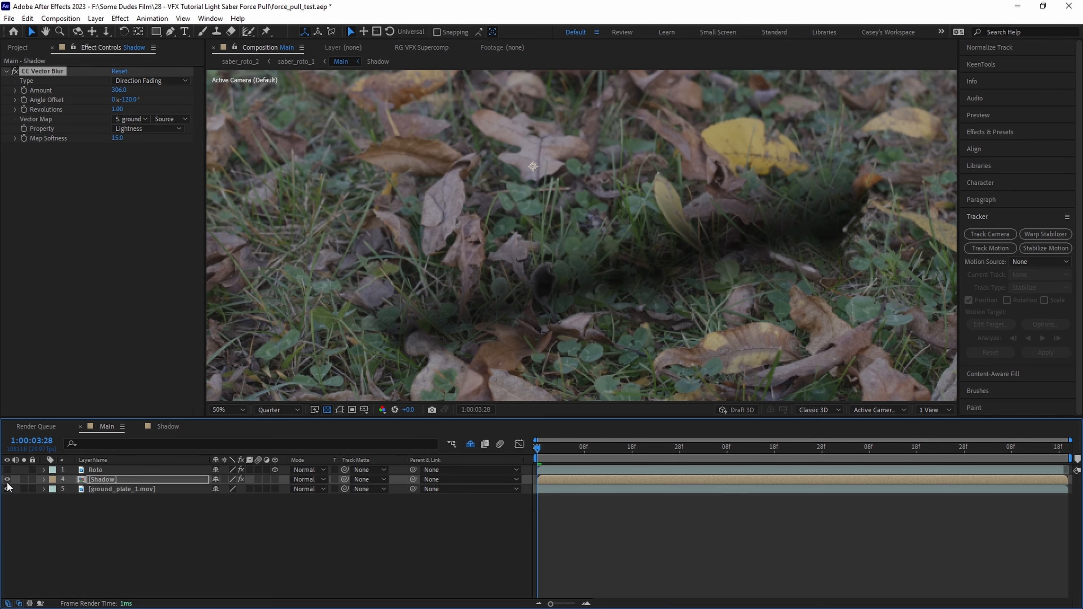
left_click(7, 470)
- Duplicate the Shadow layer and set the copy's CC Vector Blur Amount to 204
key("ctrl+d")
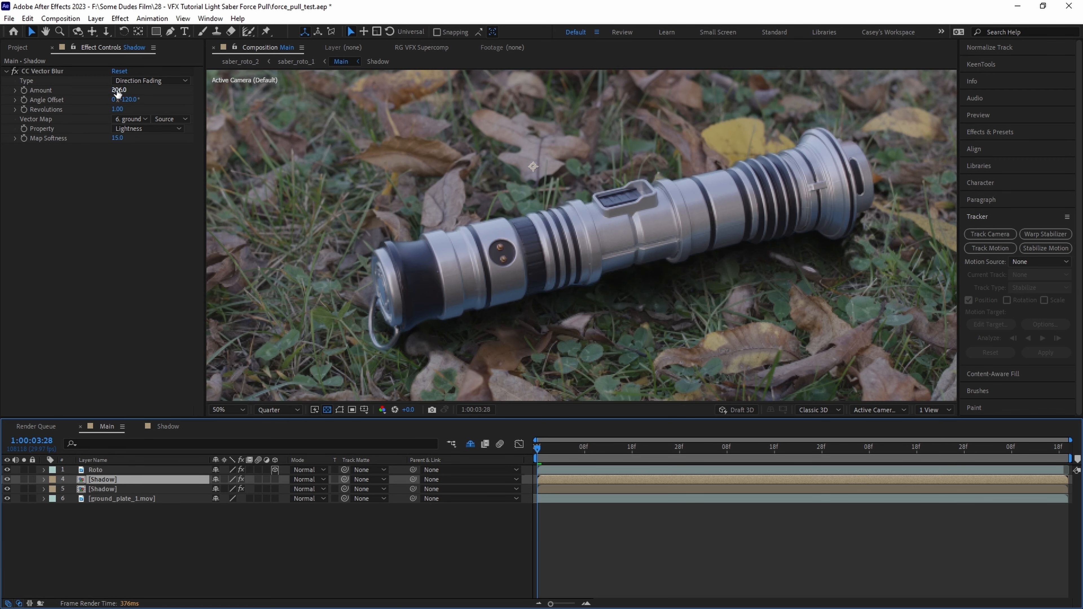
left_click_drag(116, 90, 96, 92)
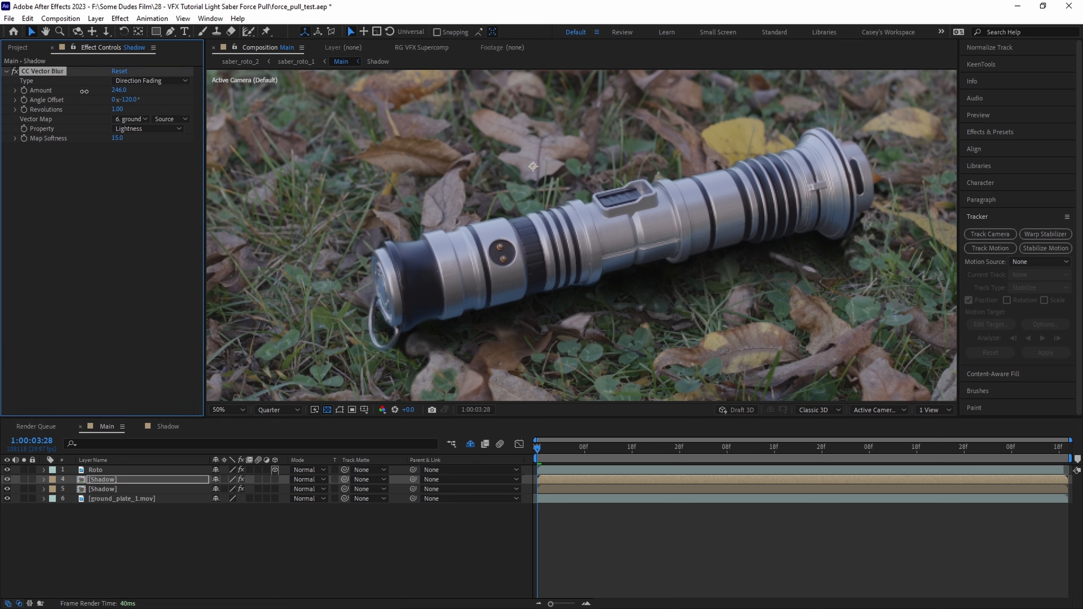
- Set the lower Shadow layer's opacity to 68% and compare the two shadow layers by toggling their visibility
left_click(141, 489)
key("t")
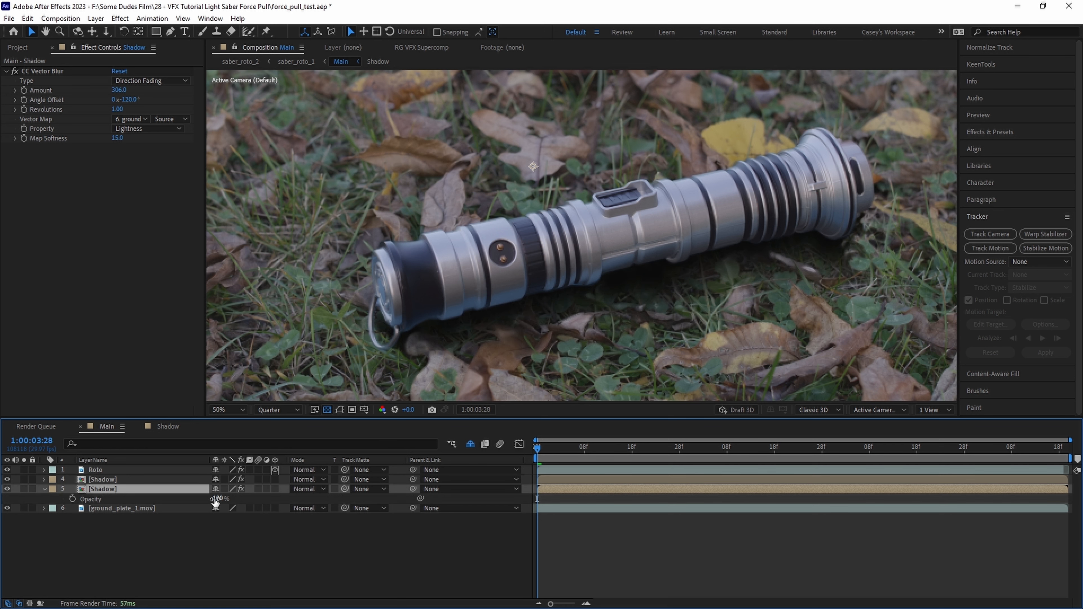
left_click(7, 480)
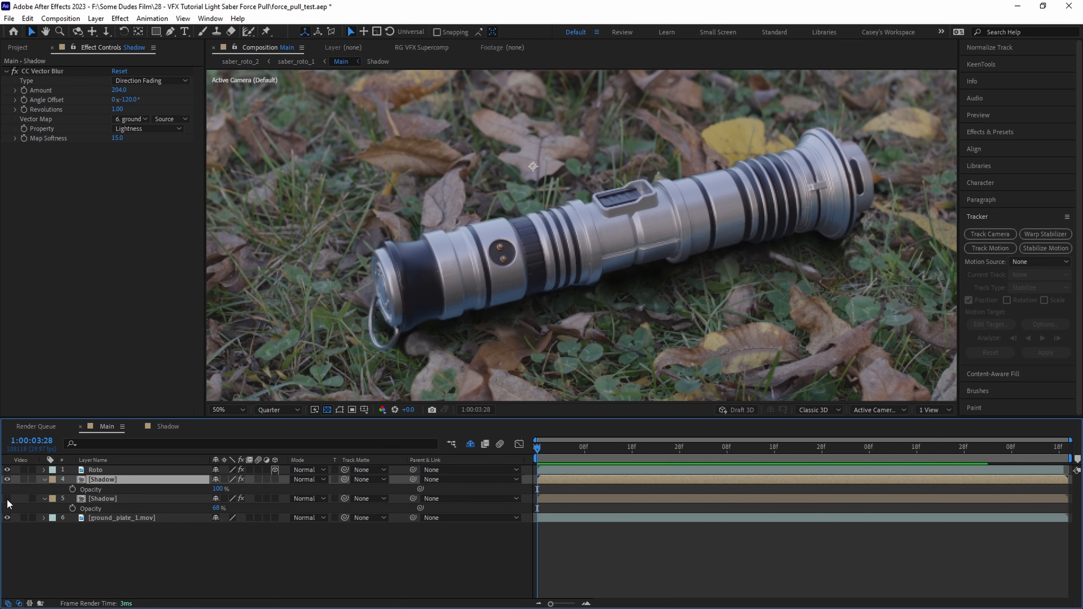
left_click(8, 499)
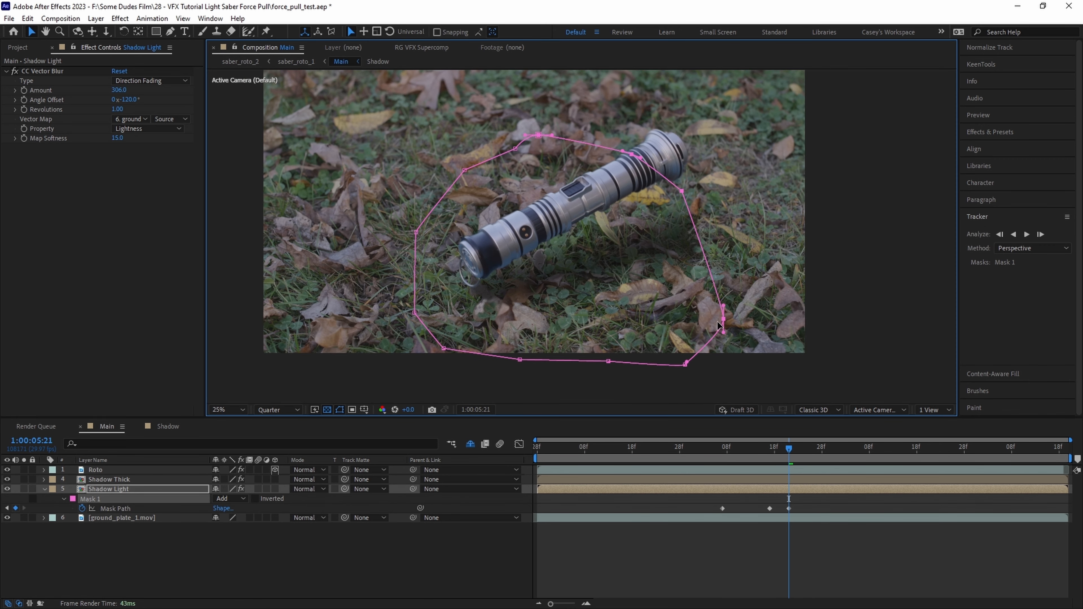
- Ease the Shadow Light Mask Path keyframes, keeping only the first and last, and play back the shadow animation
key("space")
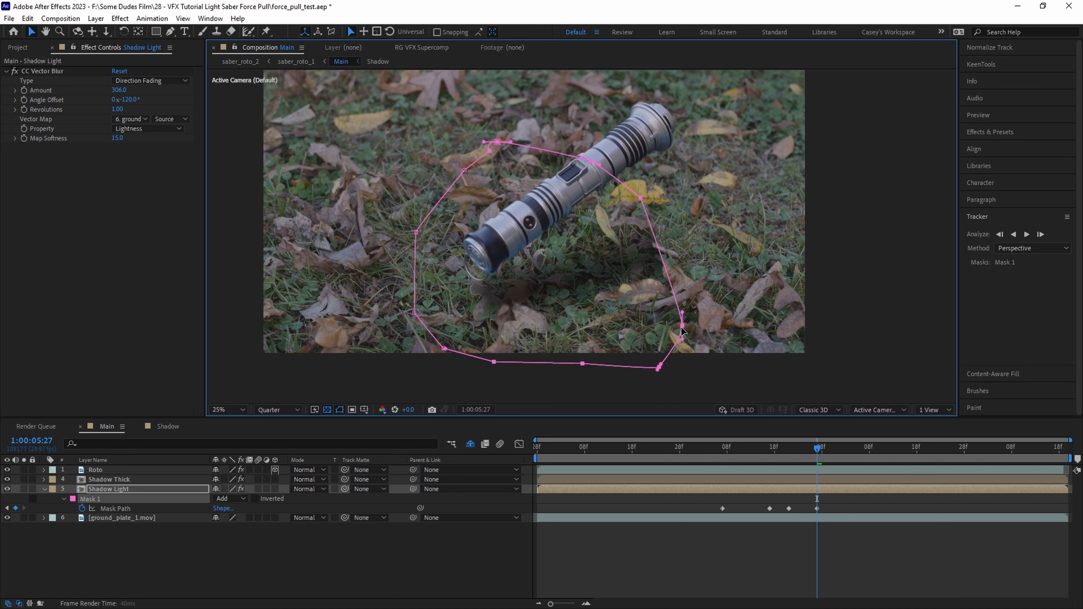
key("shift+f")
left_click_drag(828, 503, 715, 519)
key("F9")
key("Delete")
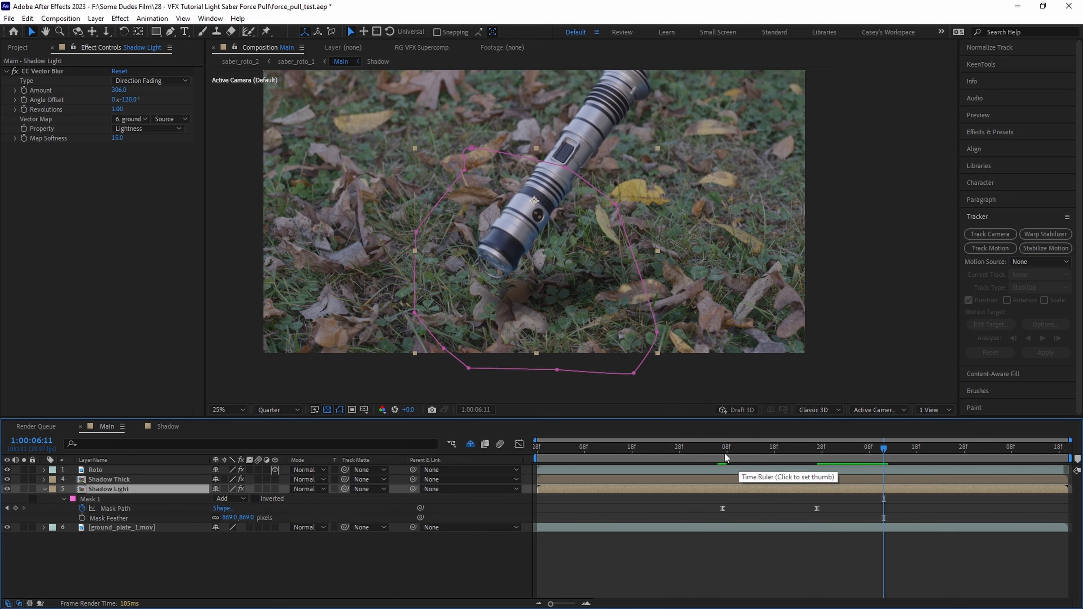
left_click(723, 452)
key("space")
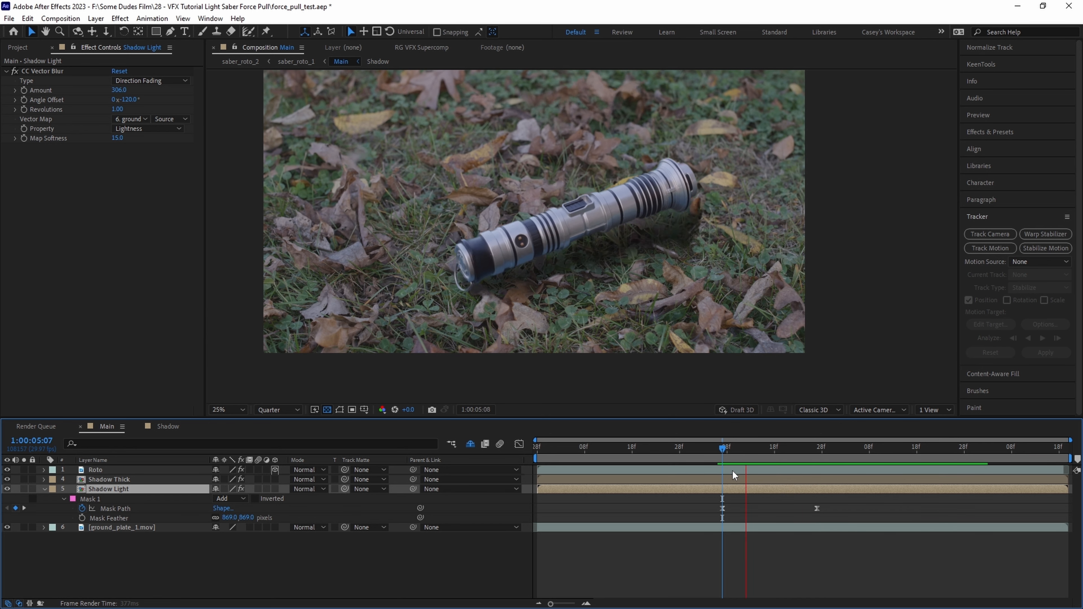
key("space")
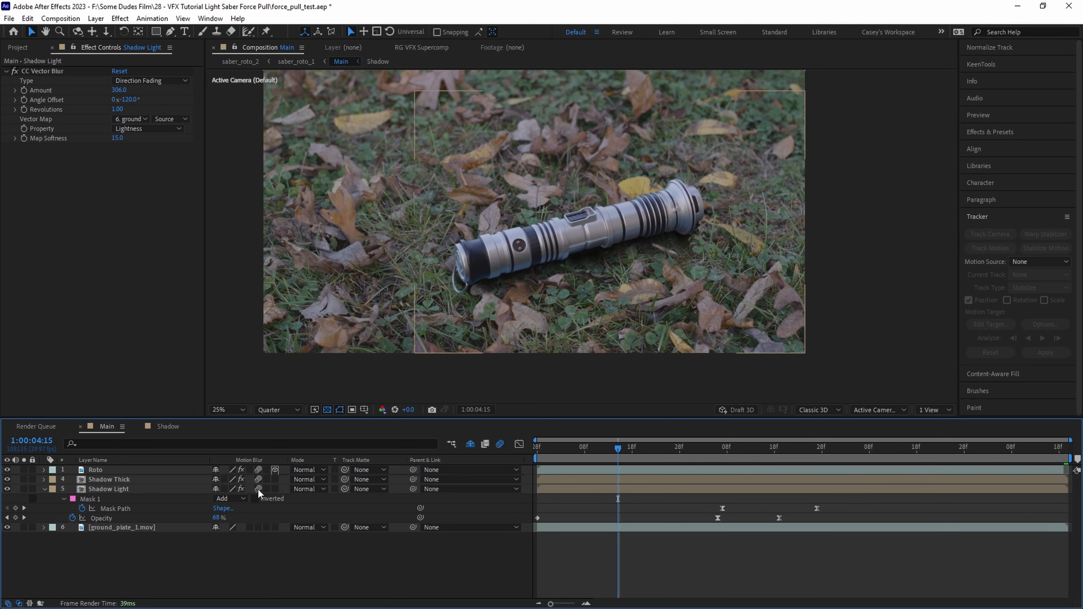
- Apply CC Force Motion Blur to the Roto layer and toggle its Colorista IV color correction
left_click(779, 447)
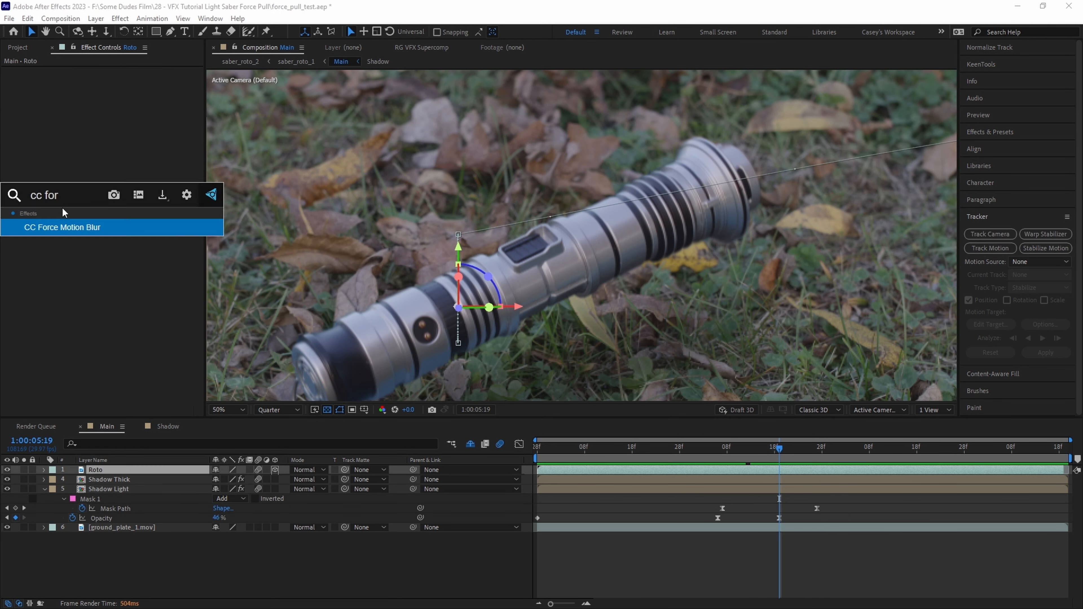
key("Return")
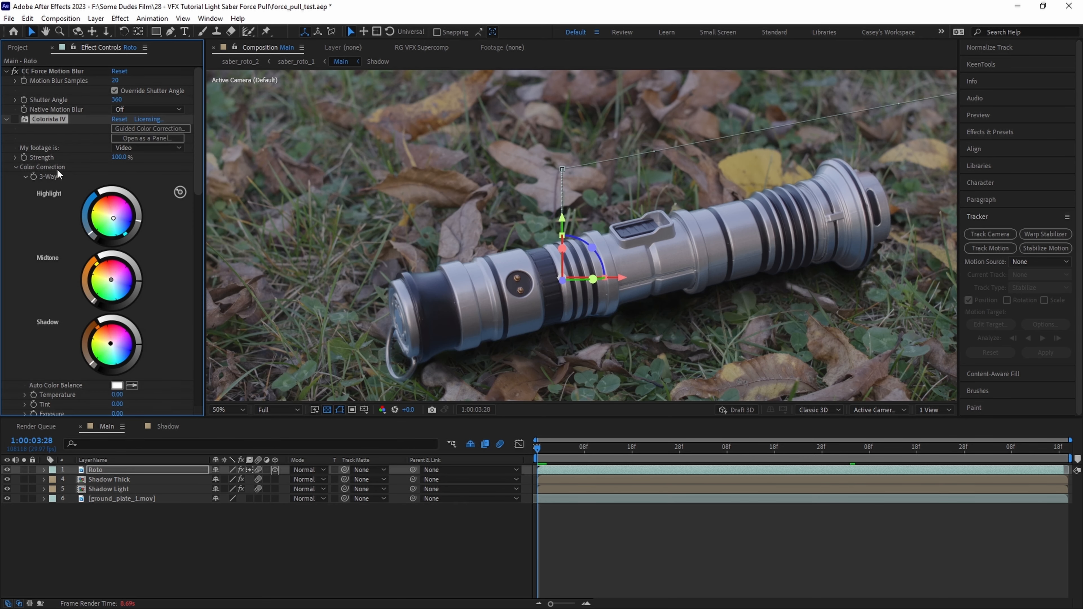
left_click(14, 121)
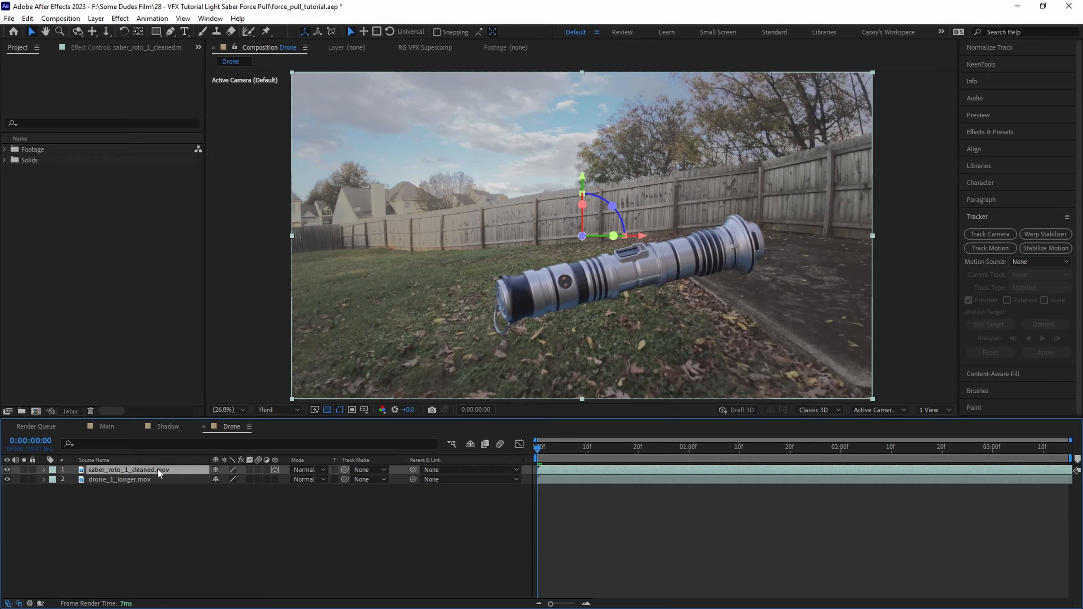
- Set the Z Rotation of the saber layer in the Drone comp to -140°
key("r")
left_click_drag(214, 507, 163, 507)
- Position the saber at 2607.9, 2161.2, 30000 over the grass and add starting keyframes for Position and Z Rotation
key("shift+p")
left_click_drag(262, 479, 495, 479)
left_click_drag(583, 236, 611, 263)
left_click(261, 479)
type("20000")
key("Return")
left_click(262, 480)
left_click(72, 480)
left_click(72, 518)
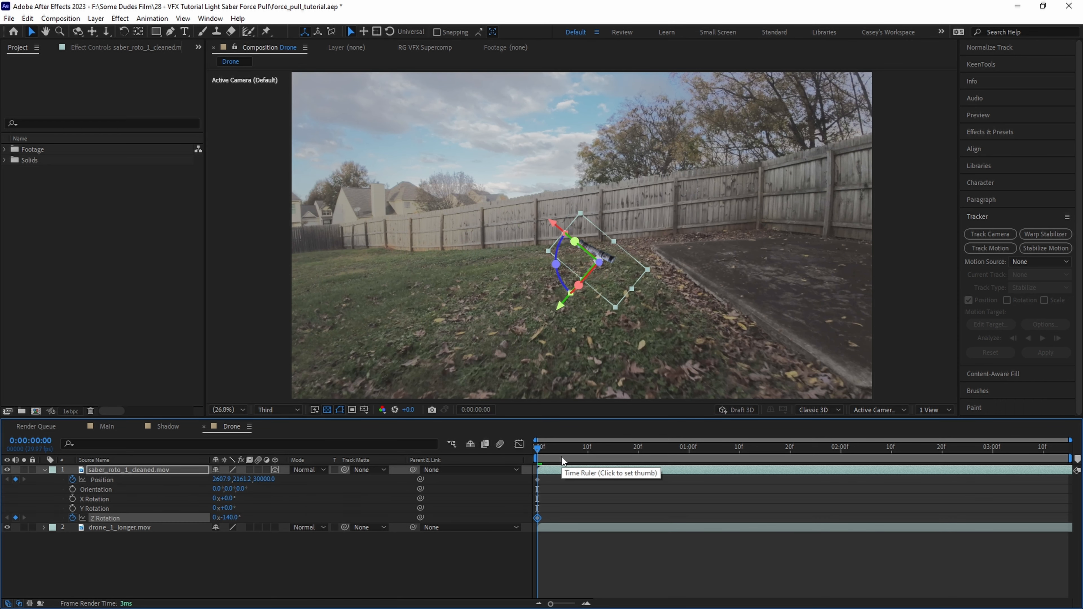
- Further along the Drone timeline, set the saber's Z position to 5000, move it across the frame and preview the flight
left_click_drag(561, 452, 877, 453)
left_click(264, 479)
type("5000")
key("Return")
left_click_drag(636, 307, 528, 217)
left_click_drag(528, 229, 420, 227)
left_click_drag(431, 230, 215, 338)
scroll(339, 319, "down", 2)
left_click_drag(230, 371, 486, 303)
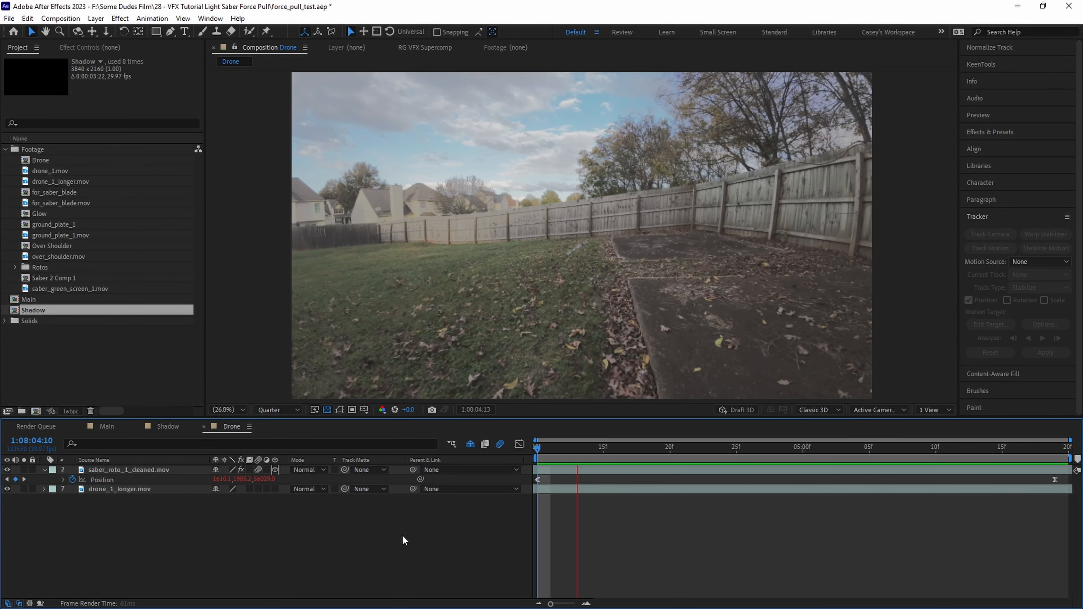
key("space")
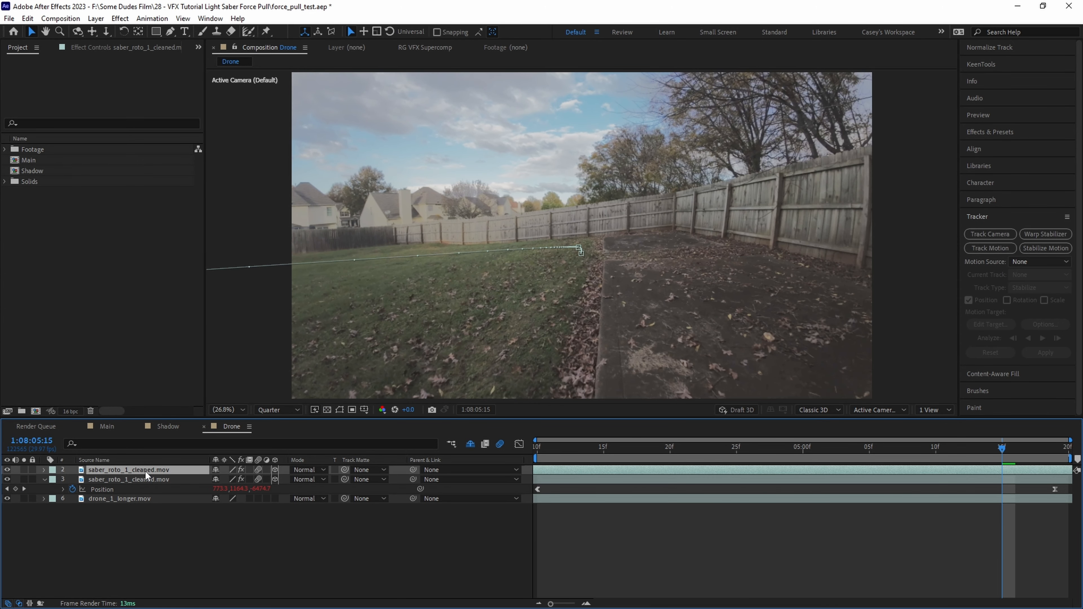
- Add a dark gray solid to the Drone comp and use the lower saber_roto_1_cleaned.mov layer as its track matte
left_click_drag(142, 496, 142, 495)
key("ctrl+y")
key("Return")
left_click(367, 490)
left_click(412, 557)
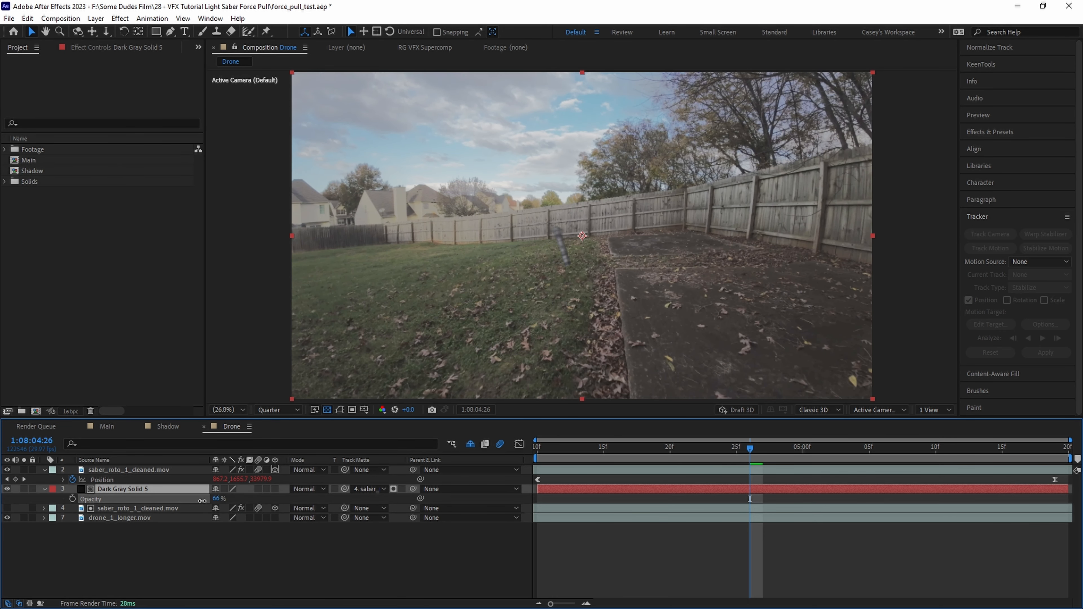
- Scale the saber layer used as the shadow's matte to 62% and preview the Drone shot from the first Position keyframe
key("s")
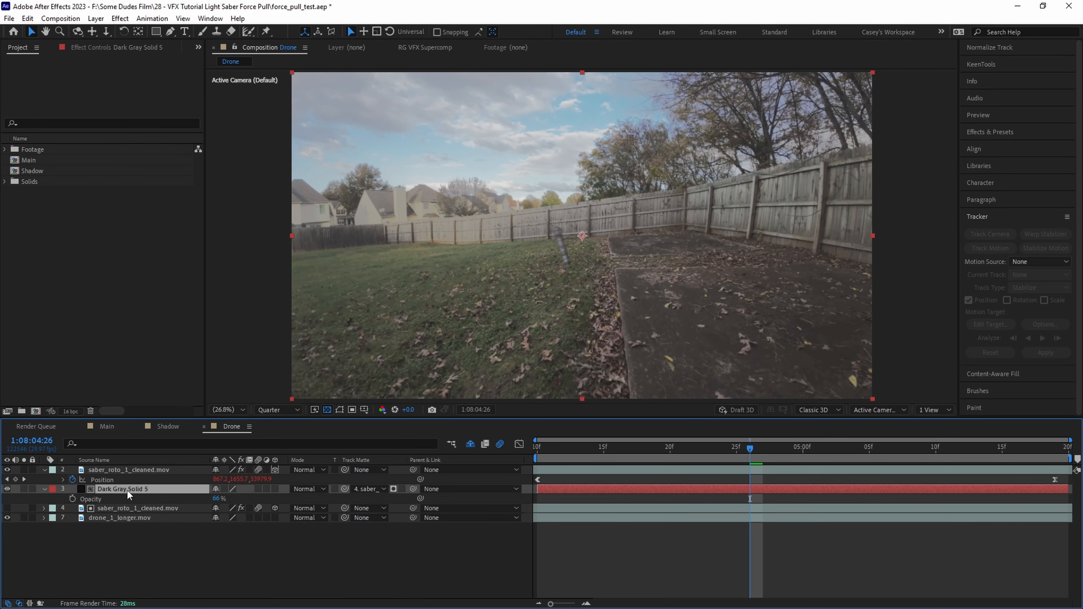
left_click(141, 509)
key("s")
left_click_drag(243, 519, 238, 520)
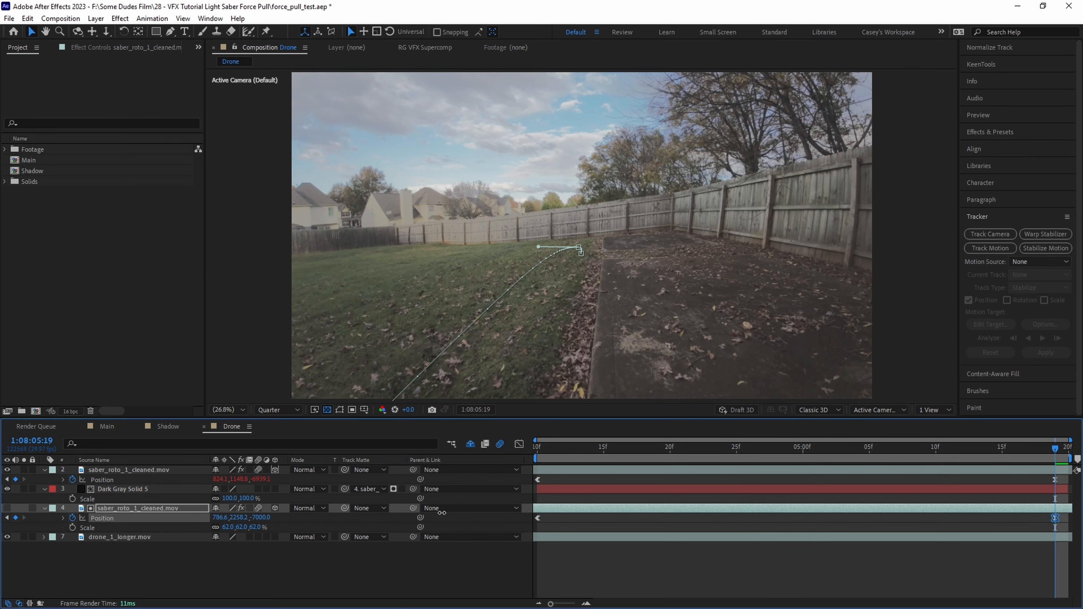
key("j")
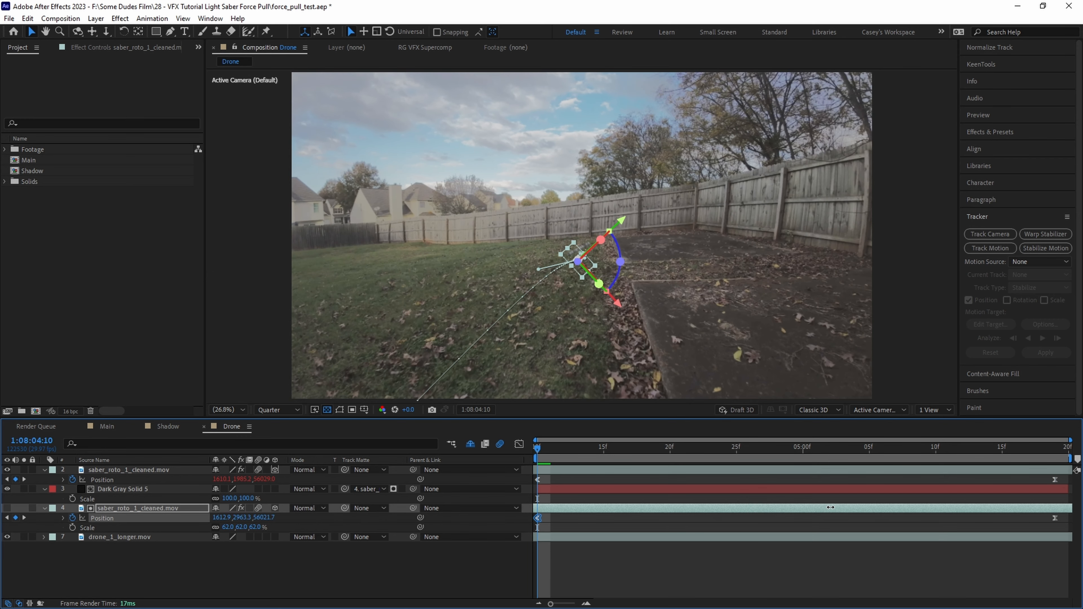
key("space")
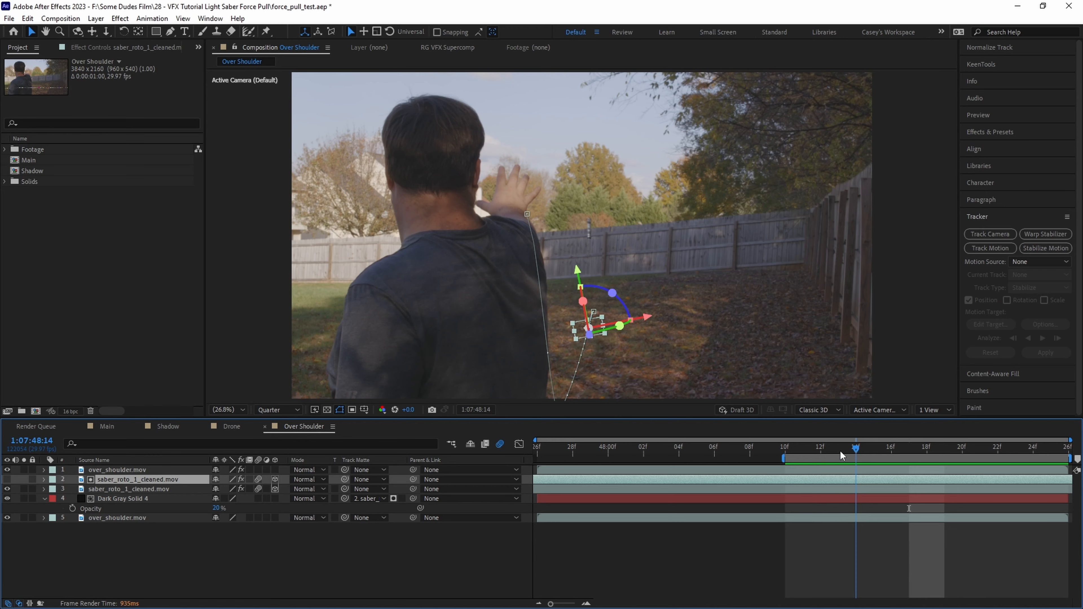
- Scrub through the saber's flight and its shadow in the Over Shoulder comp, and play back the shot
left_click_drag(810, 450, 989, 449)
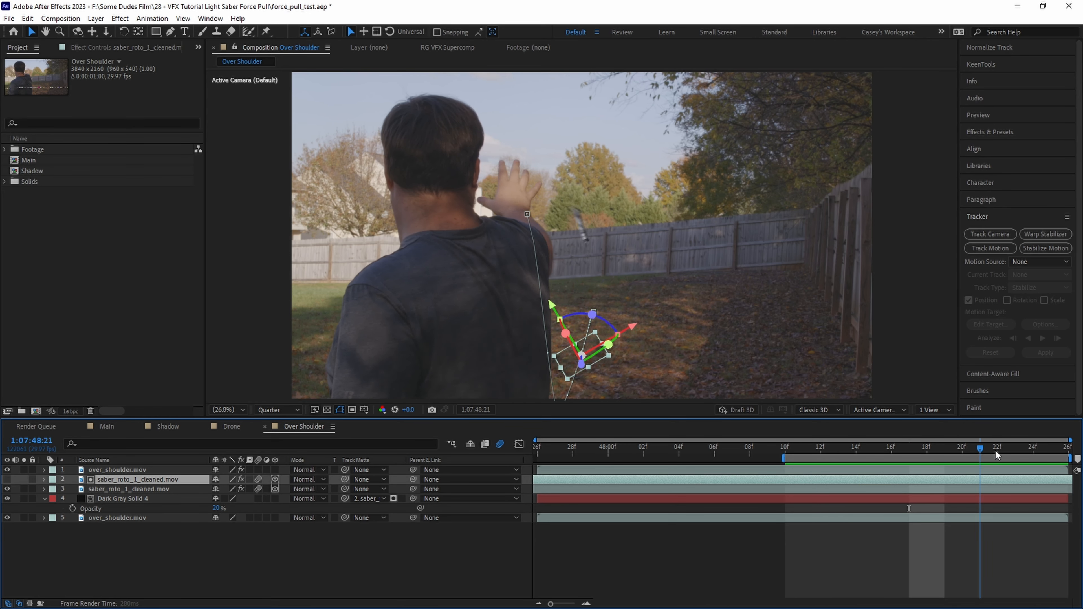
left_click(925, 368)
key("space")
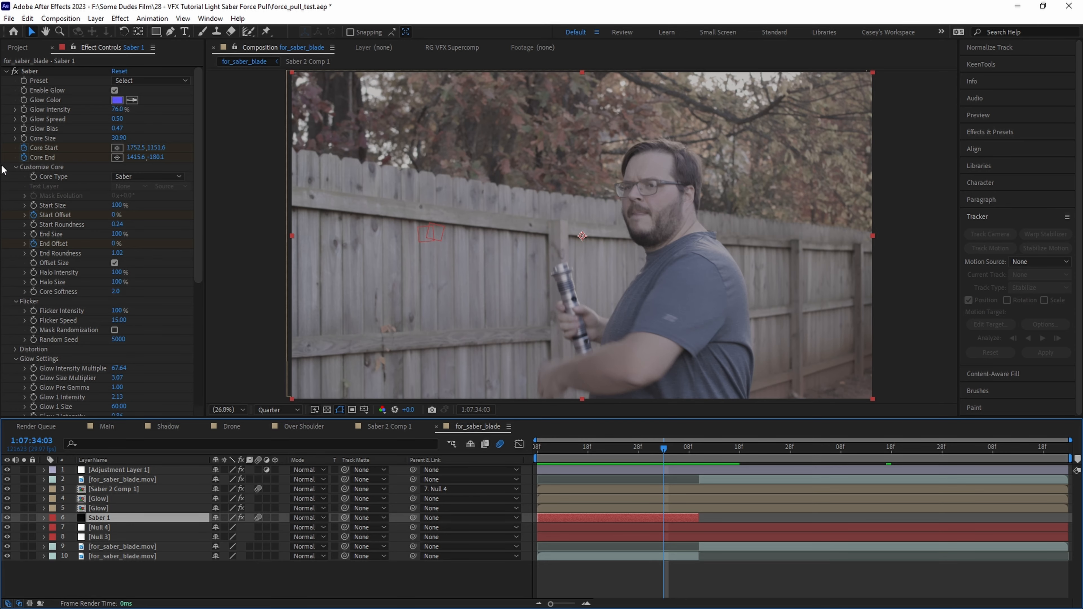
- Examine the Saber effect on the Saber 1 layer while scrubbing forward through the for_saber_blade comp
left_click(35, 70)
left_click_drag(663, 448, 713, 455)
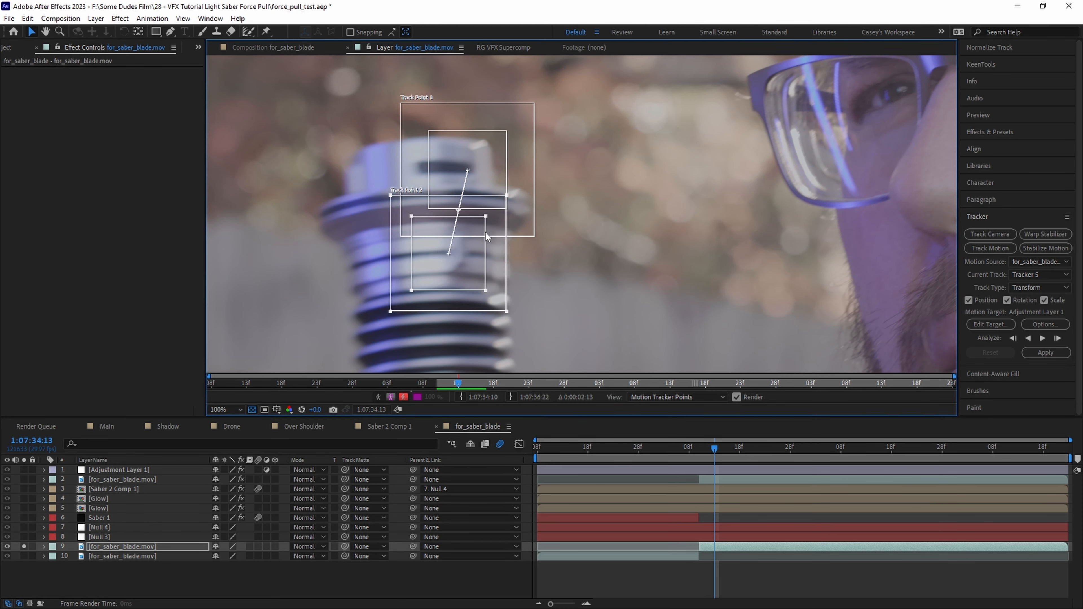
- Zoom out on the for_saber_blade.mov layer and analyze the two hilt track points forward for position, rotation and scale
key("comma")
key("comma")
left_click(1042, 338)
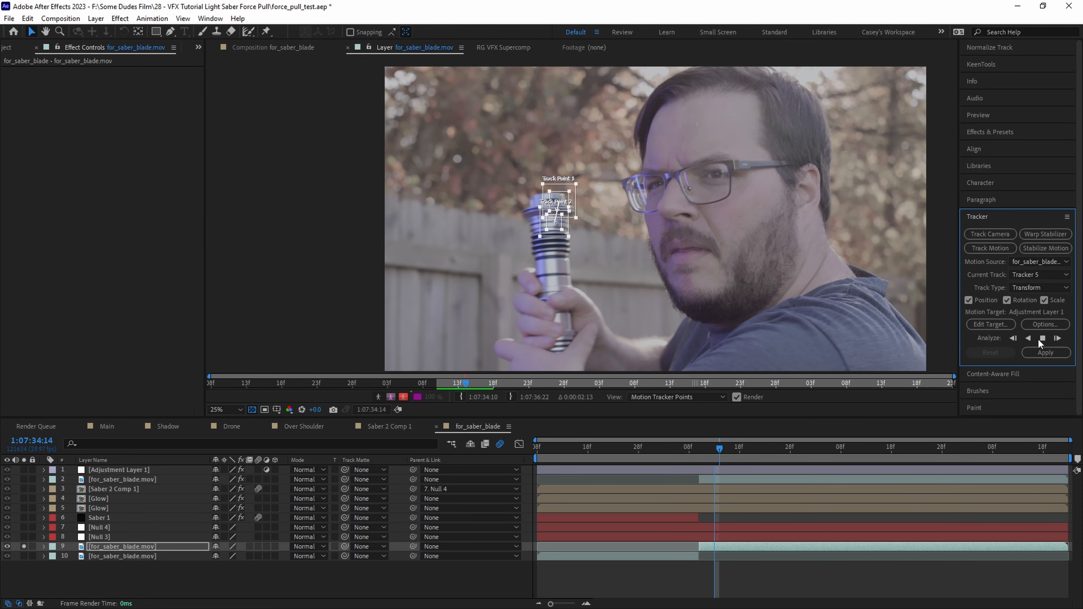